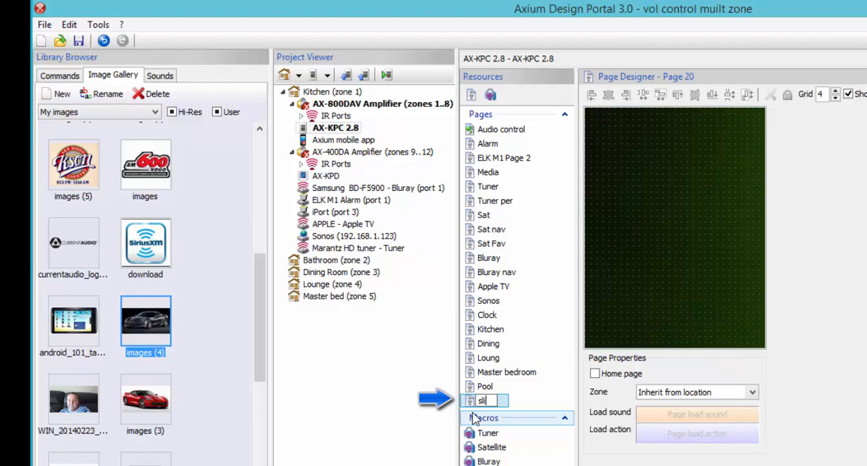
# - Name the new page "slidershow" and add a Slideshow applet to it, accepting the applet information notice
pyautogui.write('ershow')
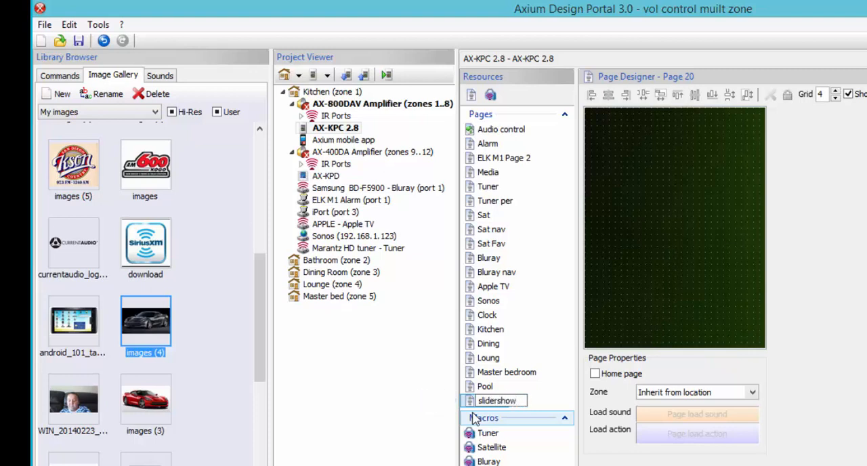
pyautogui.press('Return')
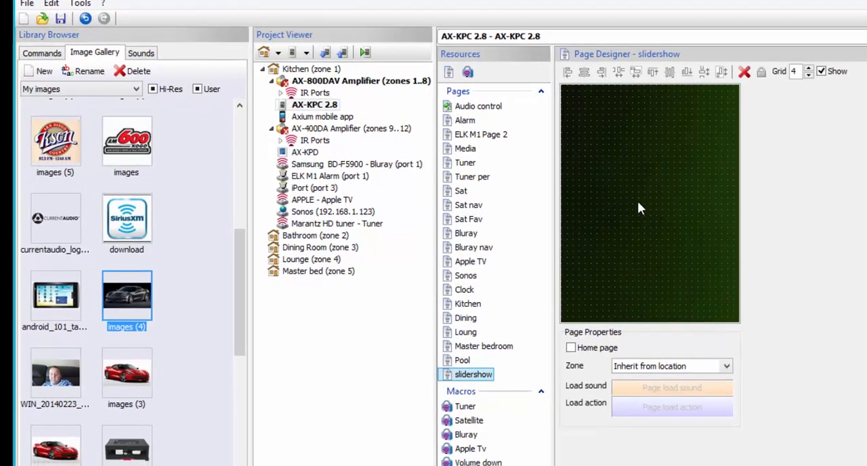
pyautogui.rightClick(668, 231)
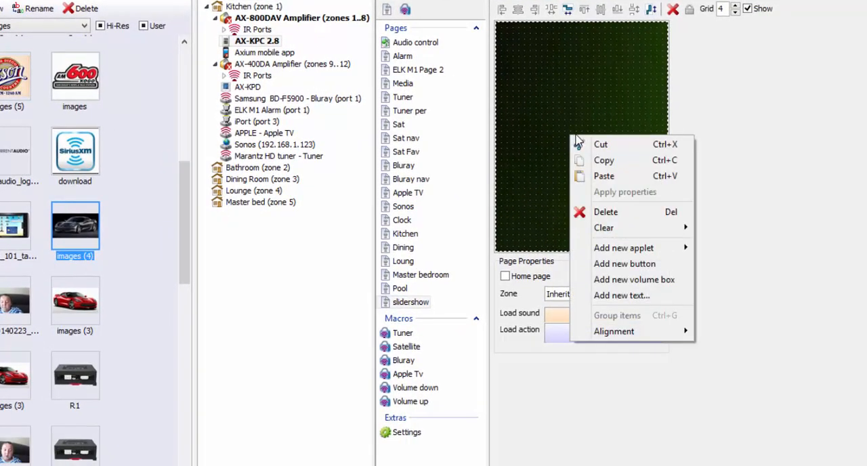
pyautogui.moveTo(609, 249)
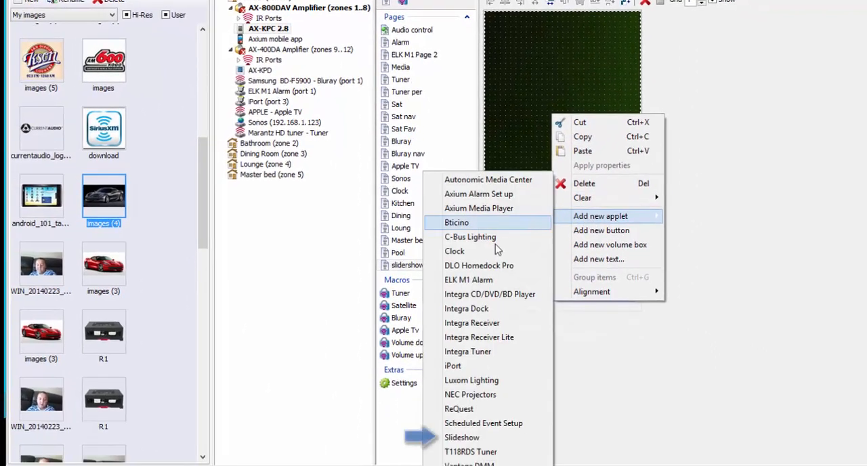
pyautogui.click(460, 440)
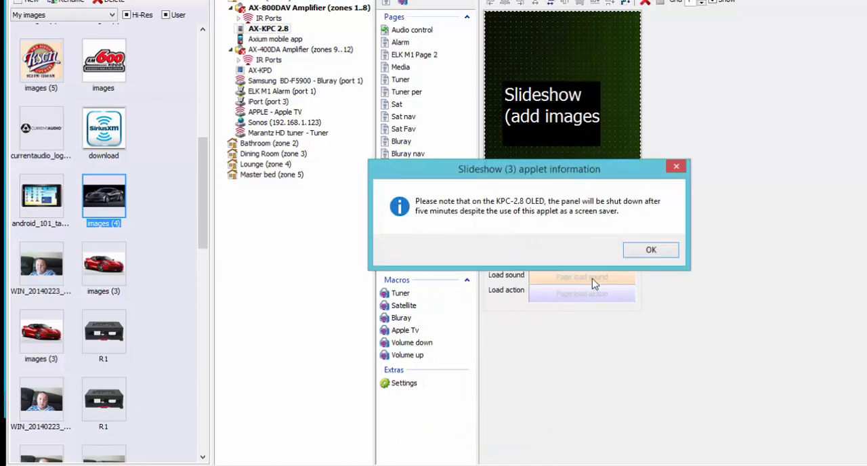
pyautogui.click(649, 250)
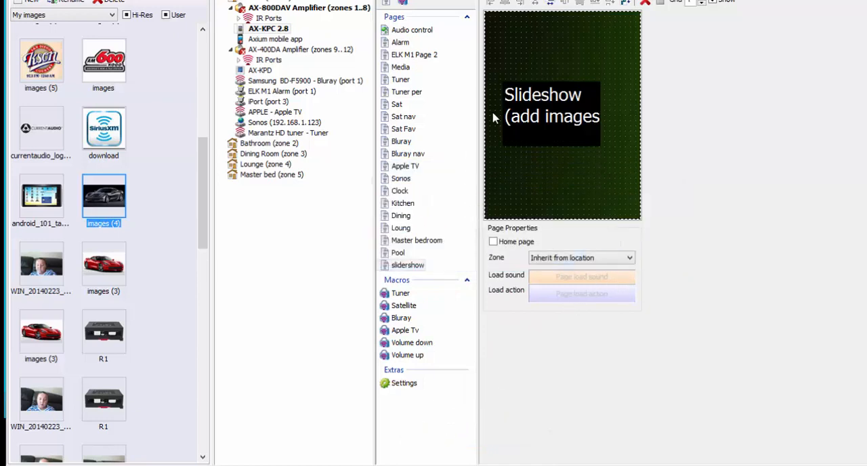
# - Enlarge the slideshow applet on all sides so it fills the whole page
pyautogui.moveTo(599, 145); pyautogui.dragTo(640, 193)
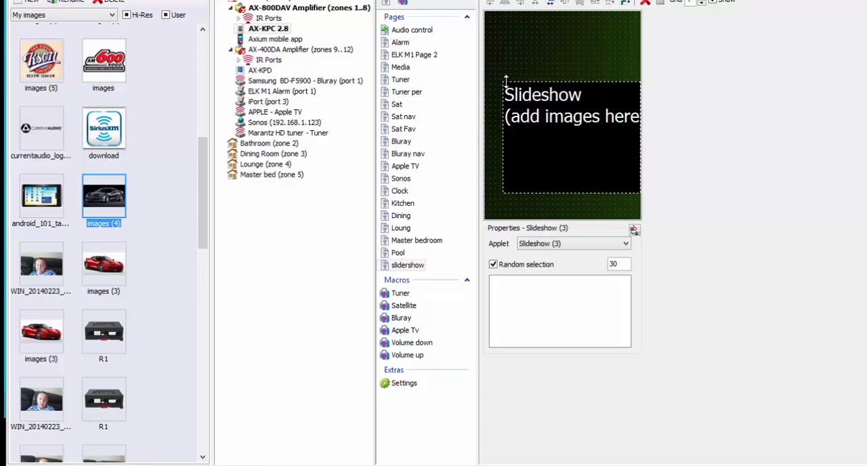
pyautogui.moveTo(503, 80); pyautogui.dragTo(484, 51)
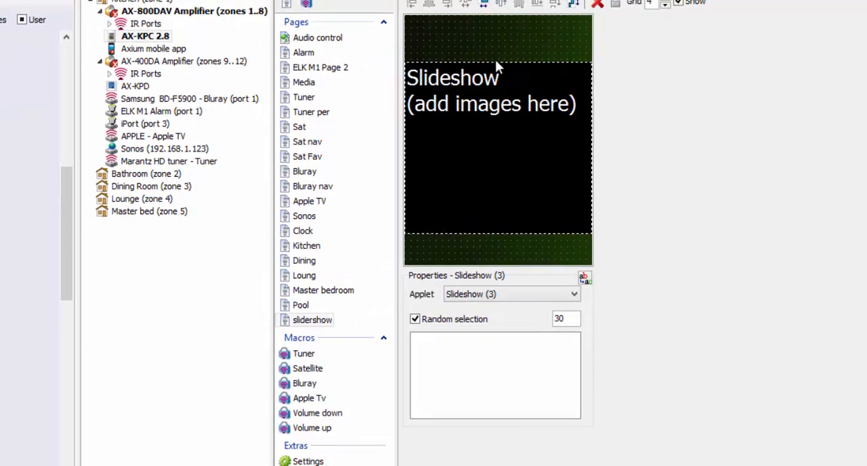
pyautogui.moveTo(496, 61); pyautogui.dragTo(499, 15)
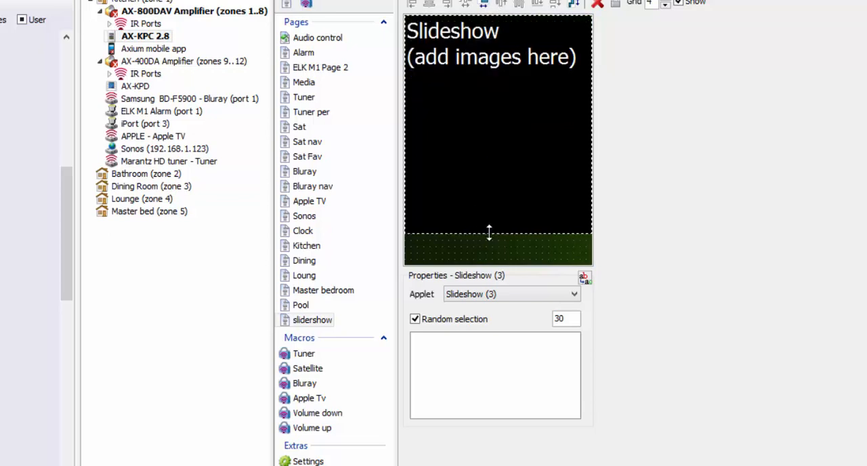
pyautogui.moveTo(489, 232); pyautogui.dragTo(488, 264)
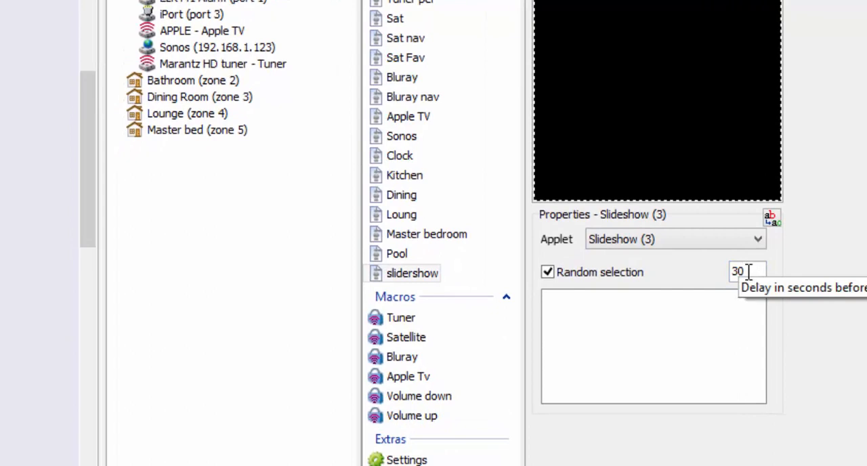
# - Set the slideshow delay to 5 seconds and turn off random selection, keeping Slideshow (3) as the applet instance
pyautogui.moveTo(749, 271); pyautogui.dragTo(726, 273)
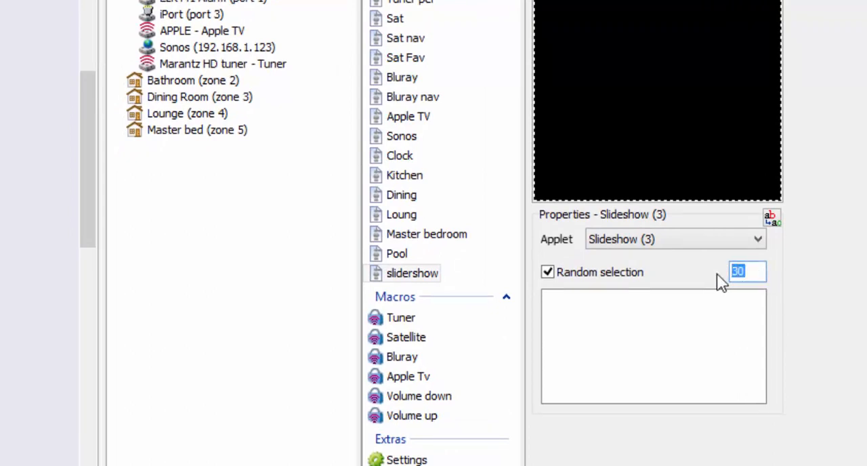
pyautogui.write('5')
pyautogui.click(548, 274)
pyautogui.click(758, 240)
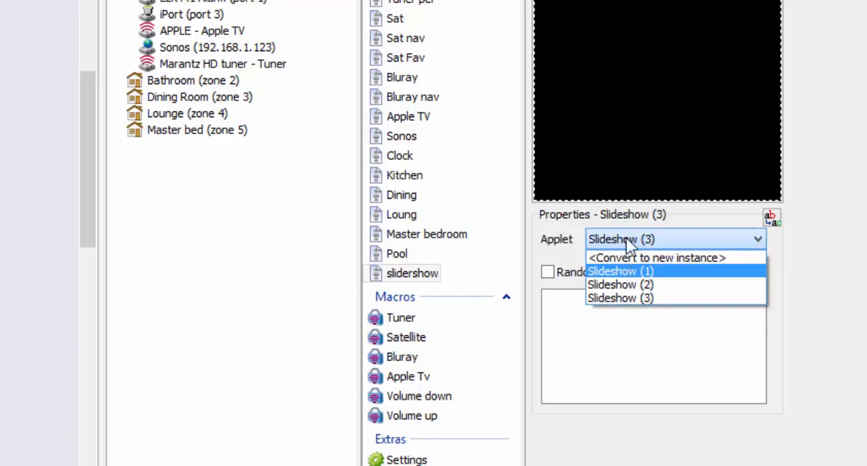
pyautogui.click(650, 299)
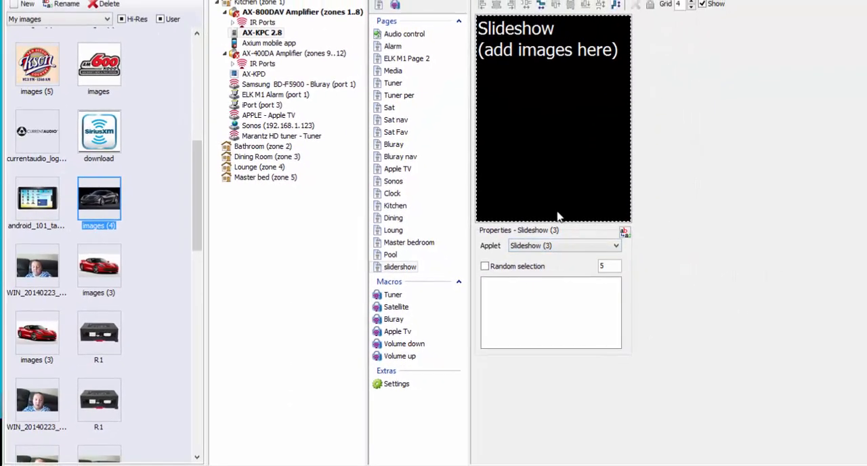
# - Add the "download (1)" red car image from the gallery to the slideshow's image list
pyautogui.scroll(5, 198, 178)
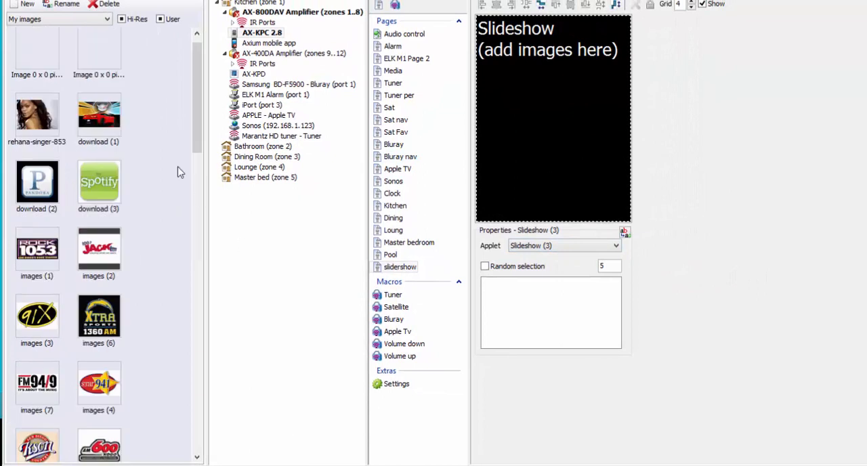
pyautogui.click(101, 121)
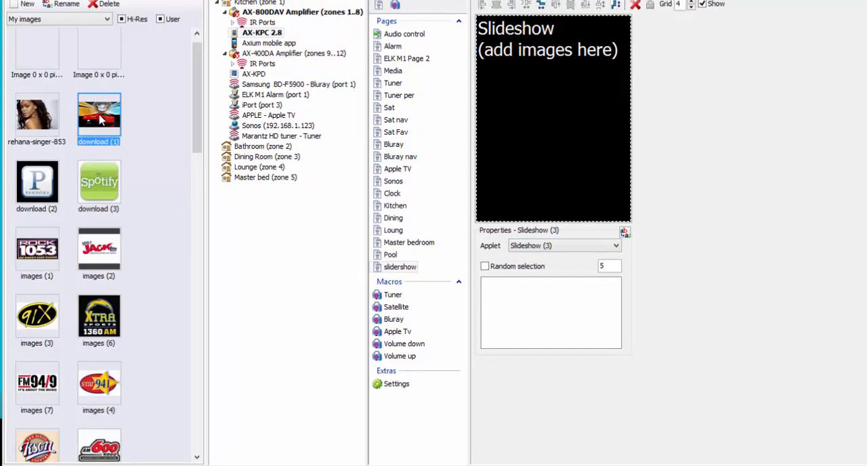
pyautogui.moveTo(100, 119); pyautogui.dragTo(543, 301)
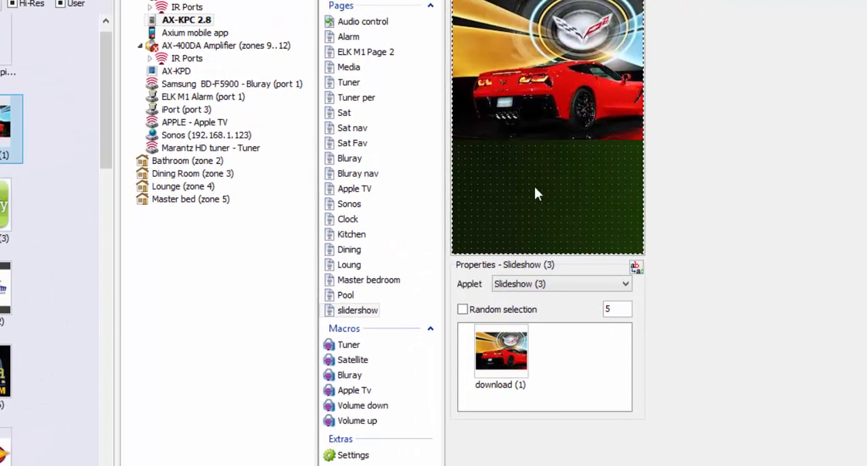
# - Format the "download (1)" slide's background with 85.5% zoom and shift the picture slightly down in the portrait frame
pyautogui.click(505, 349)
pyautogui.rightClick(505, 349)
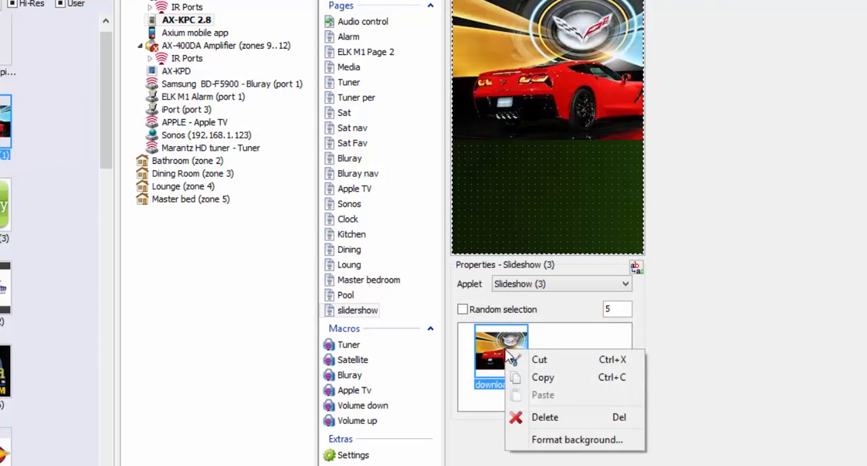
pyautogui.click(555, 441)
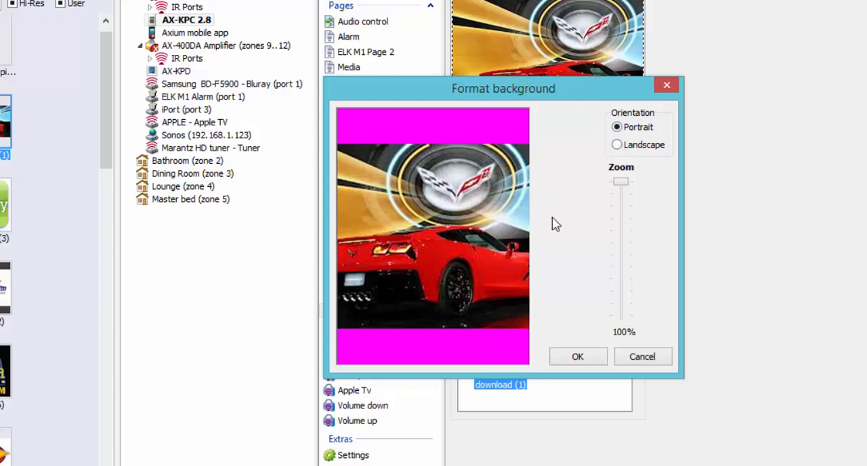
pyautogui.moveTo(621, 183); pyautogui.dragTo(623, 203)
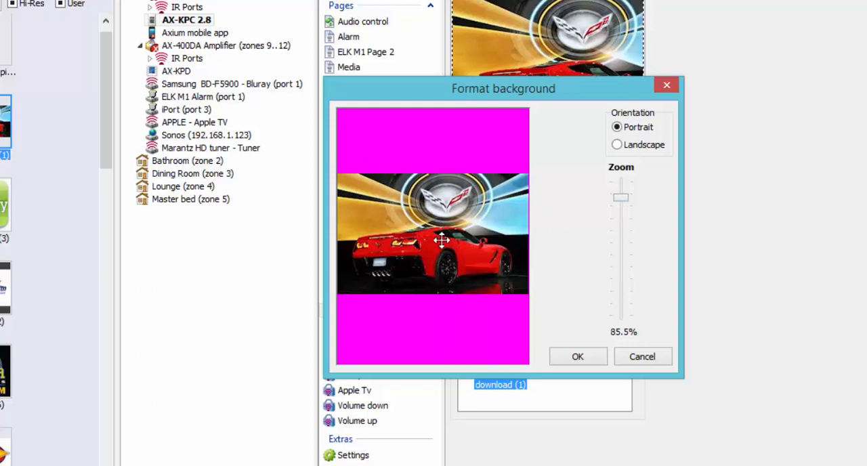
pyautogui.moveTo(440, 249); pyautogui.dragTo(447, 257)
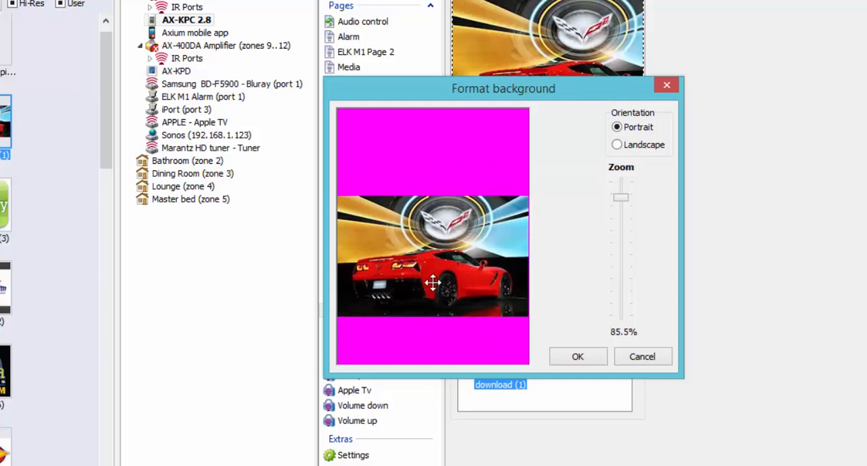
pyautogui.click(583, 357)
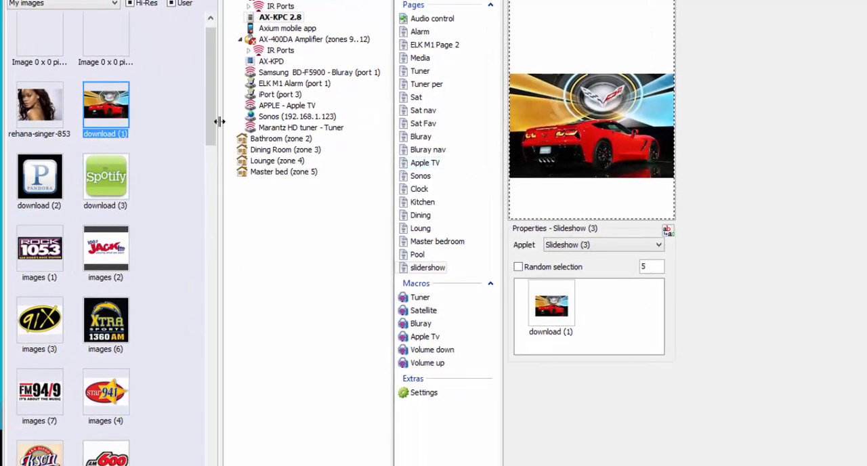
# - Add the "images (4)" dark car picture to the slideshow and format its background with 82.7% zoom, shifted slightly down
pyautogui.moveTo(211, 122); pyautogui.dragTo(612, 320)
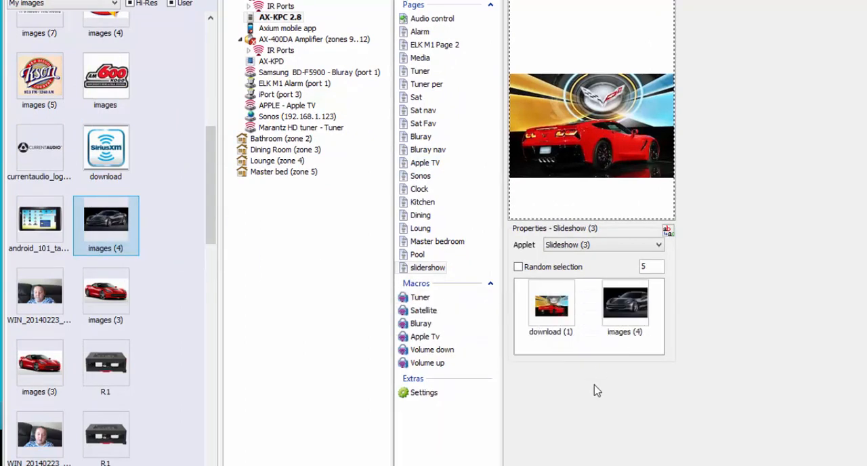
pyautogui.rightClick(624, 310)
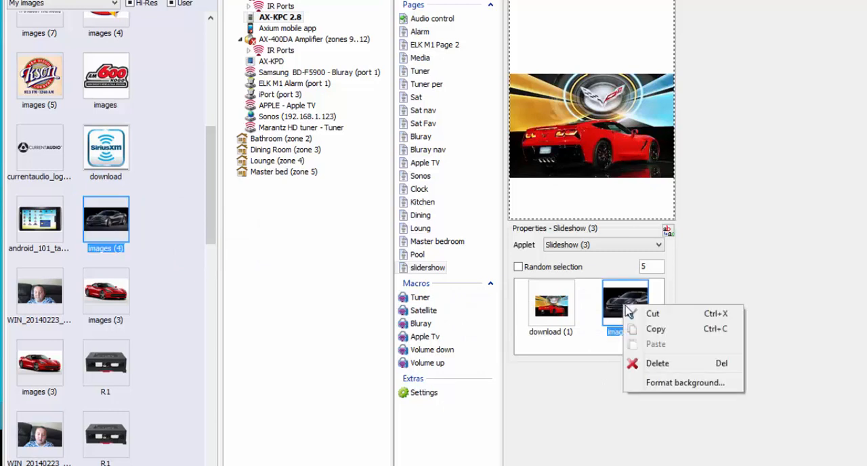
pyautogui.click(657, 383)
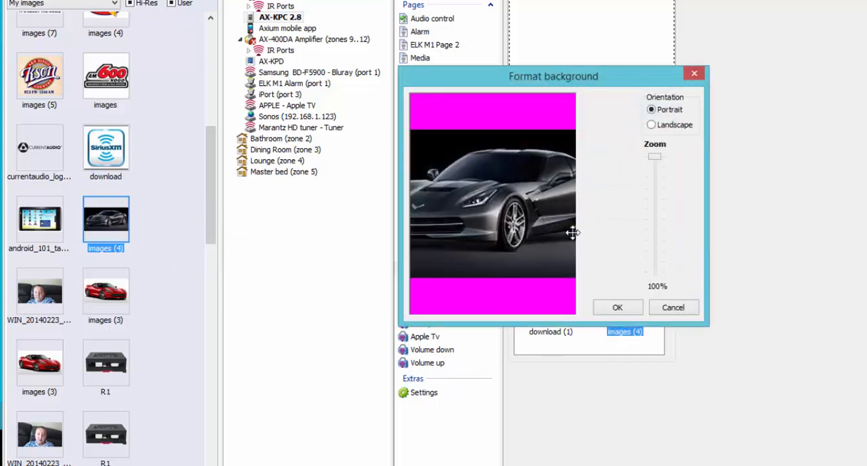
pyautogui.moveTo(656, 161)
pyautogui.mouseDown()
pyautogui.moveTo(656, 180)
pyautogui.moveTo(654, 170)
pyautogui.mouseUp()
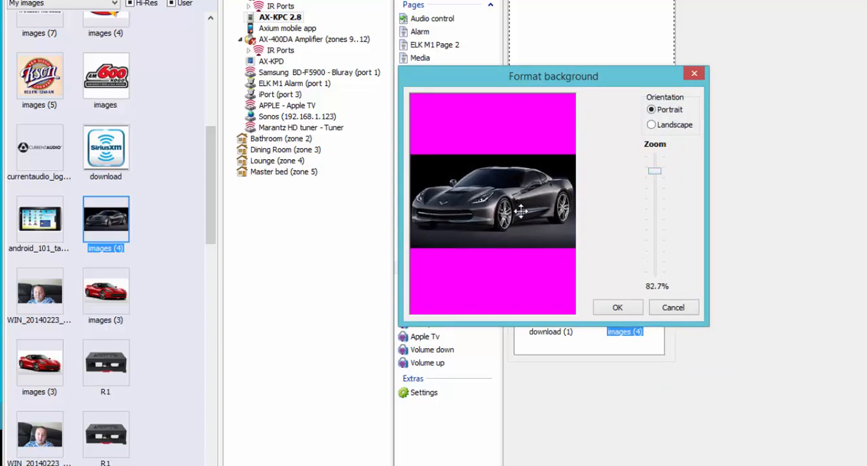
pyautogui.moveTo(520, 214); pyautogui.dragTo(520, 226)
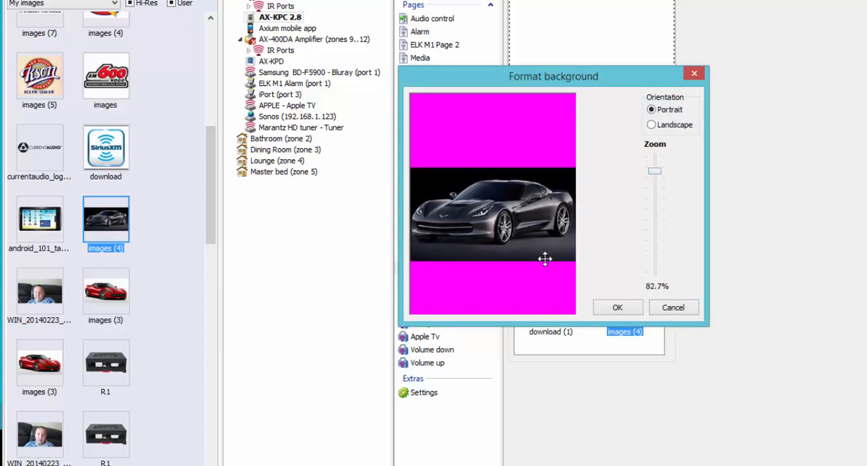
pyautogui.click(618, 308)
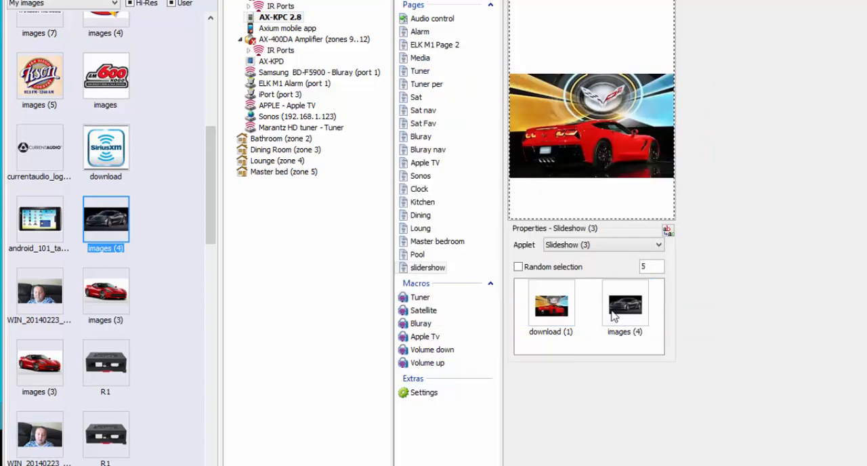
# - Add the "images (3)" red car picture to the slideshow and format its background with 80.1% zoom, shifted slightly down
pyautogui.click(105, 294)
pyautogui.moveTo(105, 294); pyautogui.dragTo(577, 342)
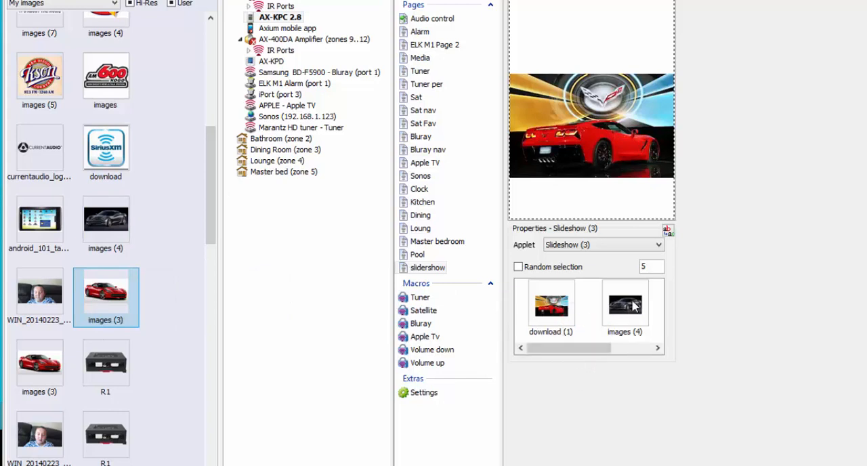
pyautogui.moveTo(599, 349); pyautogui.dragTo(643, 344)
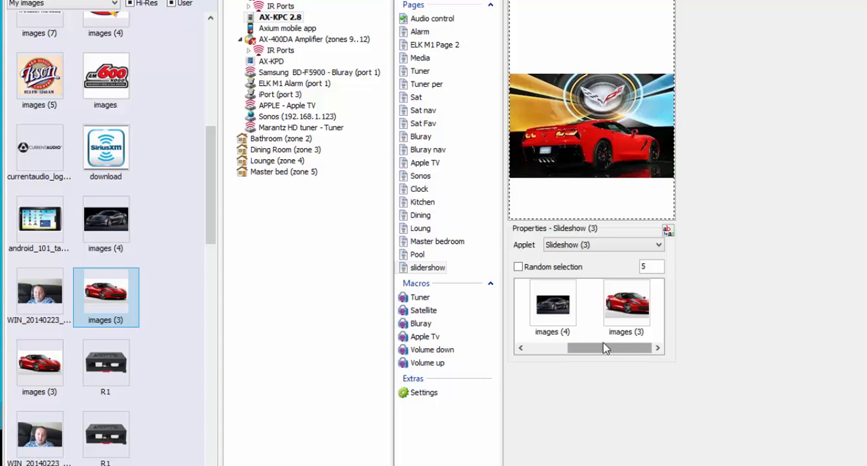
pyautogui.rightClick(628, 309)
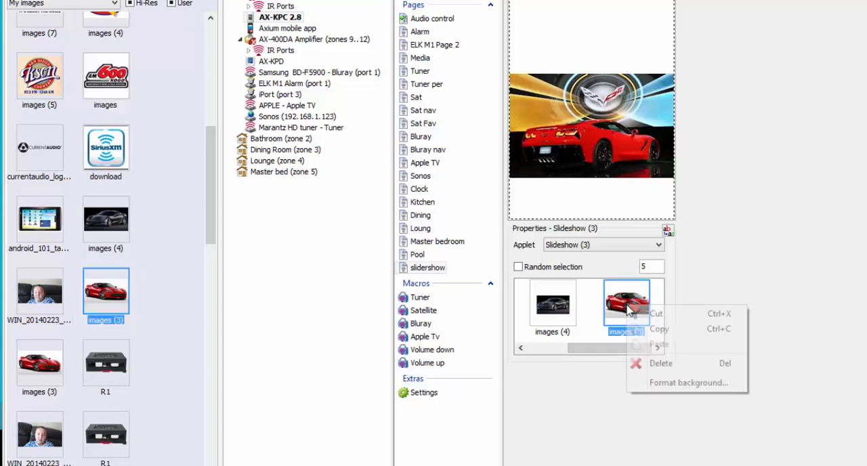
pyautogui.click(664, 383)
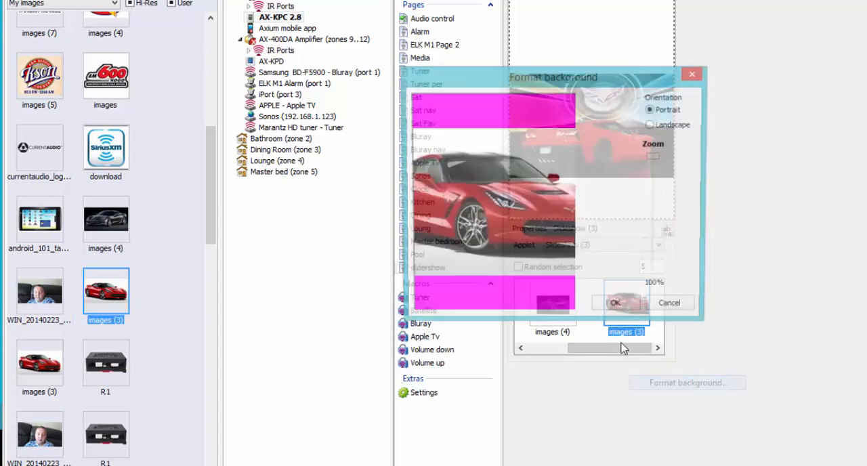
pyautogui.moveTo(654, 160); pyautogui.dragTo(654, 173)
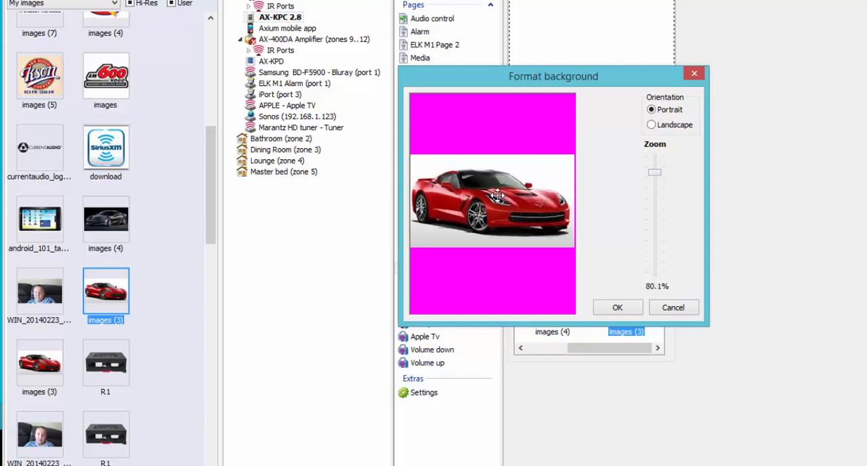
pyautogui.moveTo(498, 197); pyautogui.dragTo(498, 212)
pyautogui.click(627, 309)
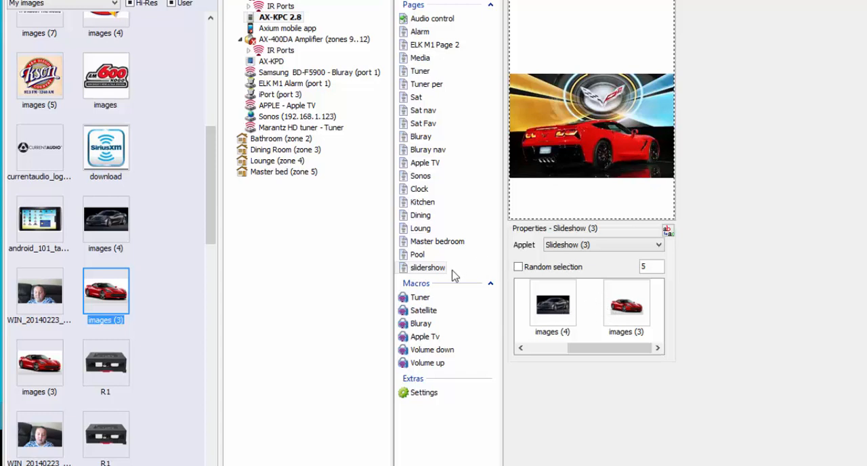
# - Open the AX-KPC 2.8 keypad's settings and set the dimming duration to 10 seconds
pyautogui.click(411, 394)
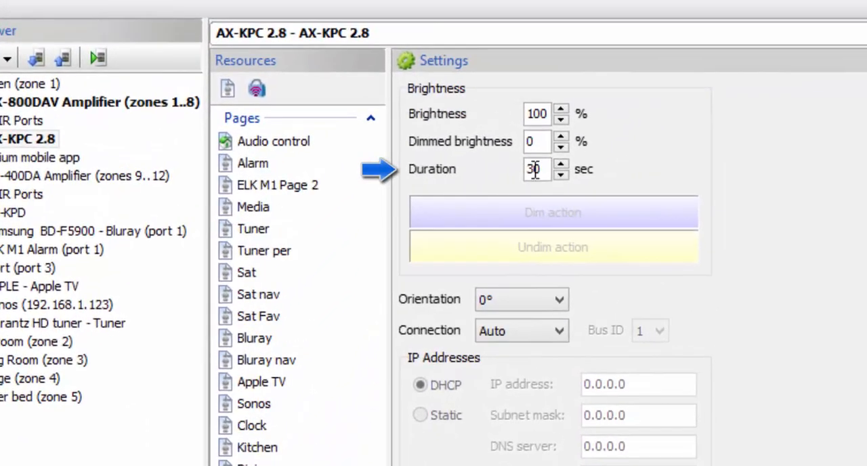
pyautogui.click(525, 168)
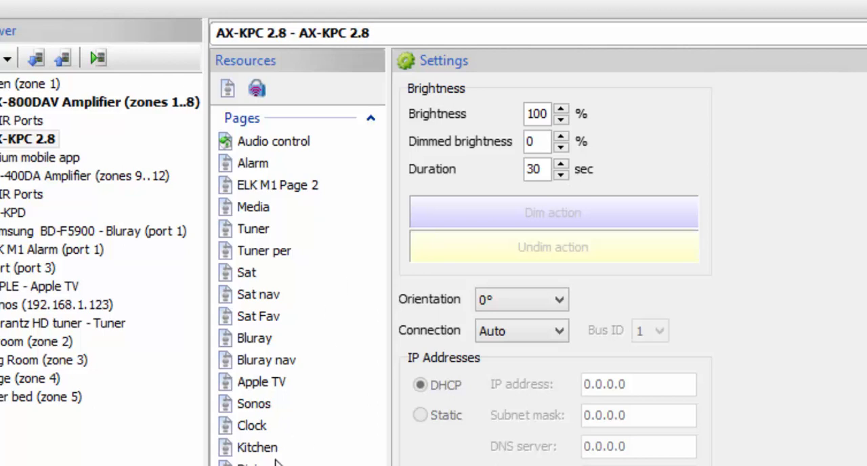
pyautogui.click(560, 174)
pyautogui.click(560, 175)
pyautogui.click(561, 175)
pyautogui.doubleClick(560, 175)
pyautogui.doubleClick(560, 174)
pyautogui.click(560, 174)
pyautogui.doubleClick(560, 174)
pyautogui.doubleClick(561, 174)
pyautogui.doubleClick(560, 175)
pyautogui.click(561, 174)
pyautogui.doubleClick(560, 175)
pyautogui.doubleClick(561, 175)
pyautogui.click(560, 175)
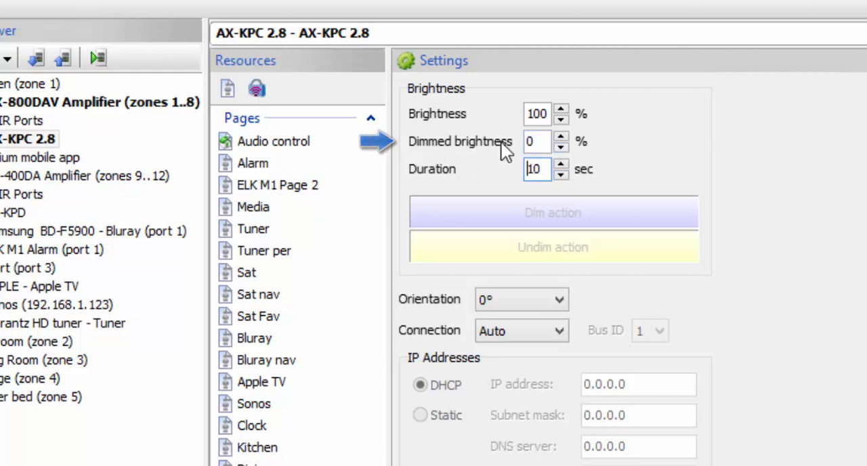
# - Set the keypad's dimmed brightness to 30%
pyautogui.click(561, 137)
pyautogui.click(561, 137)
pyautogui.click(561, 137)
pyautogui.click(561, 138)
pyautogui.click(561, 137)
pyautogui.click(561, 137)
pyautogui.click(561, 137)
pyautogui.click(560, 137)
pyautogui.click(560, 137)
pyautogui.click(560, 138)
pyautogui.click(560, 138)
pyautogui.click(561, 137)
pyautogui.click(560, 137)
pyautogui.click(560, 137)
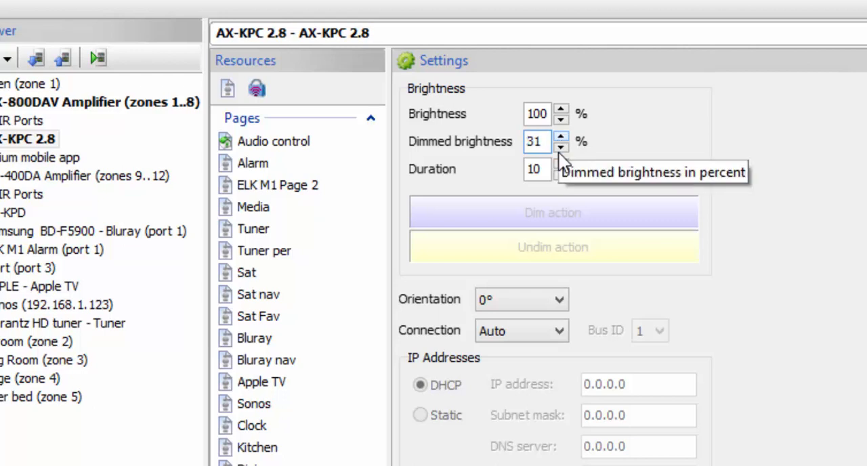
pyautogui.click(560, 148)
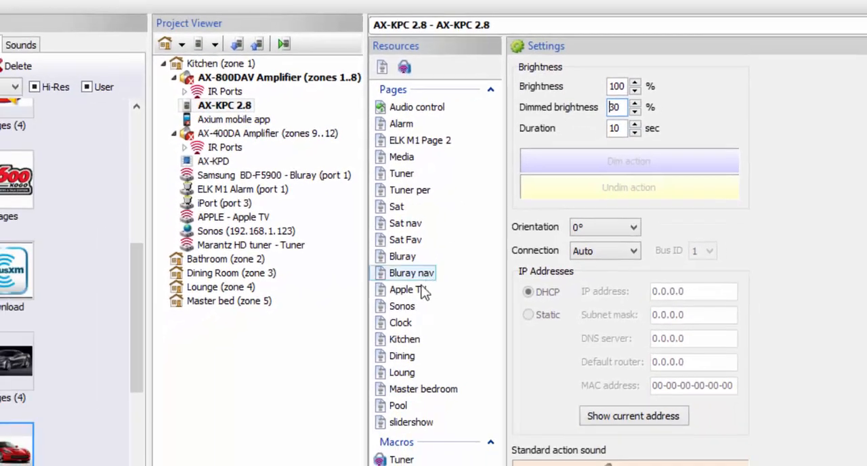
# - Assign the slidershow page as the dim action and upload the design to the AX-KPC 2.8, agreeing to continue despite the AX-R1 or AX-R4 requirement
pyautogui.moveTo(383, 420); pyautogui.dragTo(617, 164)
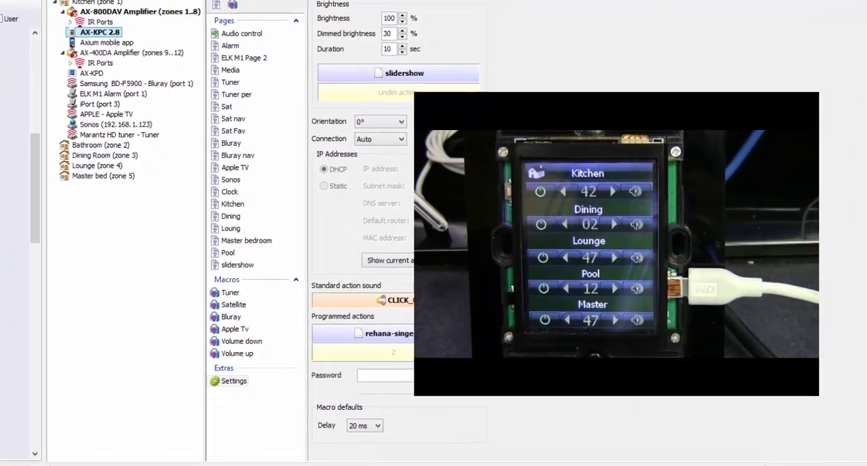
pyautogui.click(162, 1)
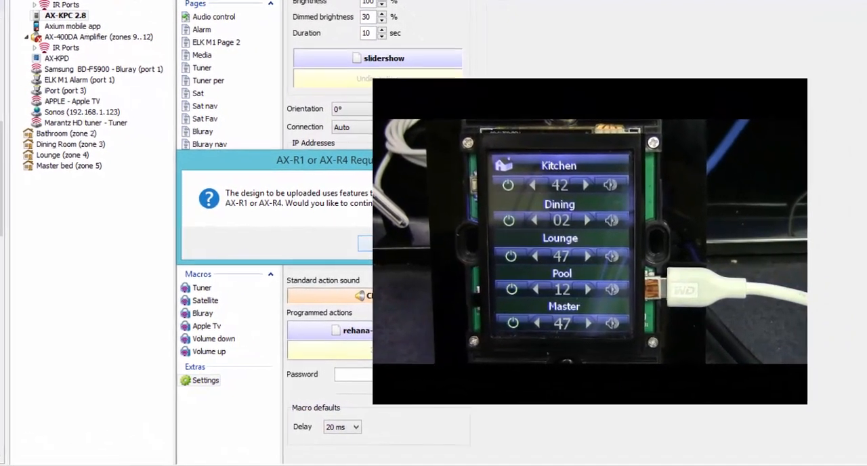
pyautogui.click(389, 245)
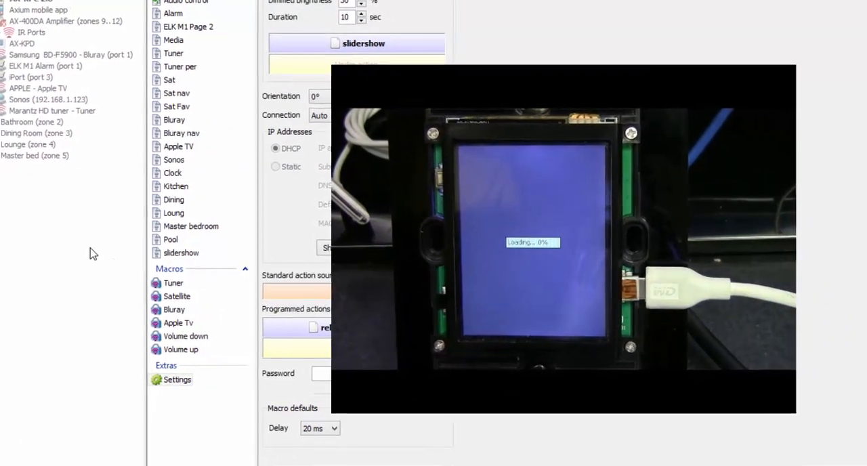